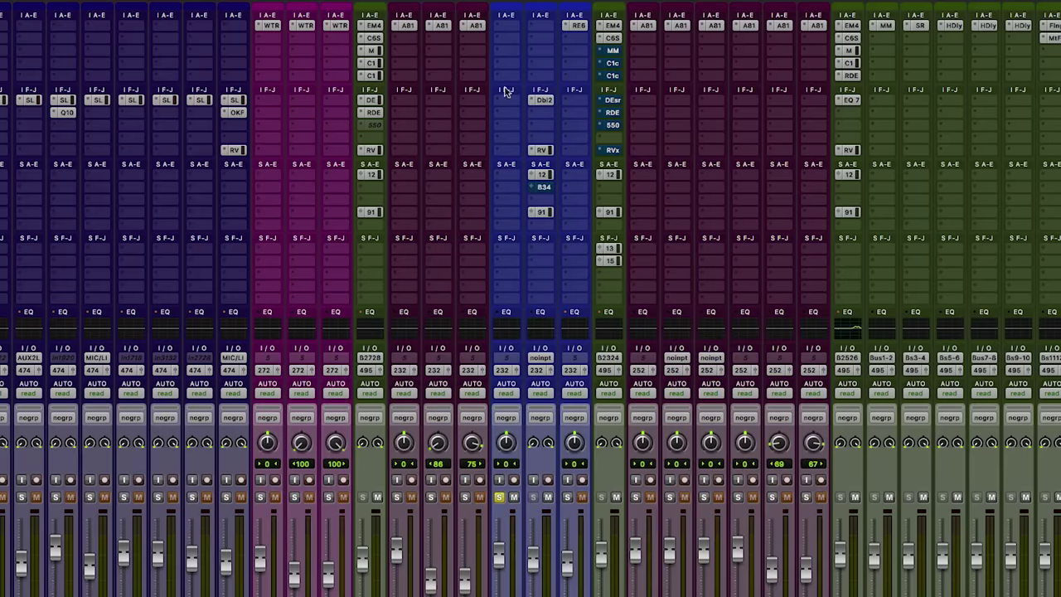
Step: Bring up the C6-SideChain plug-in from Aux 2's insert and move its window left
{"action": "left_click", "coordinate": [613, 39]}
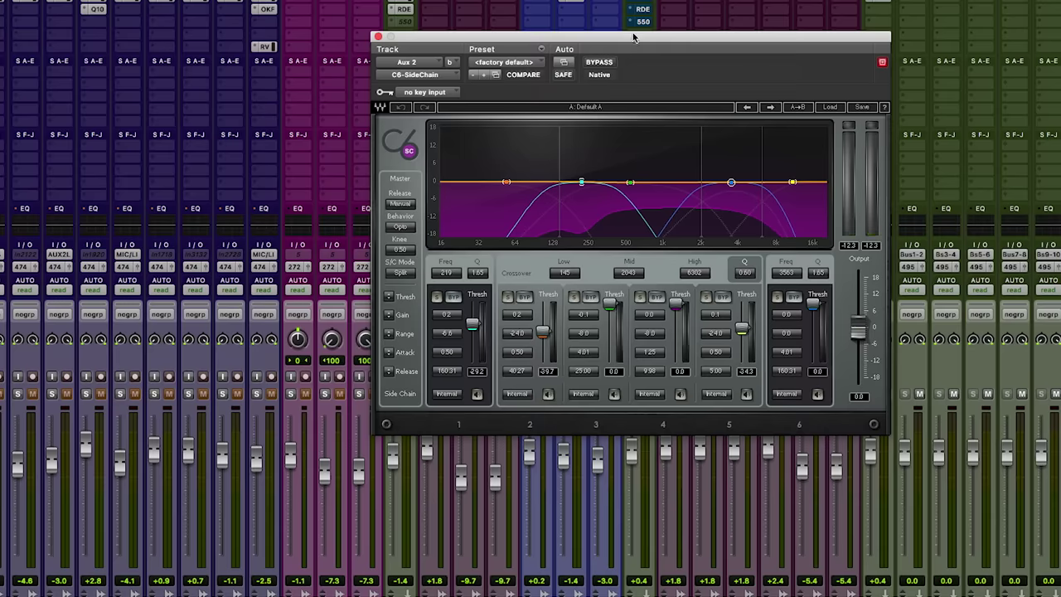
{"action": "left_click_drag", "start_coordinate": [634, 37], "coordinate": [558, 33]}
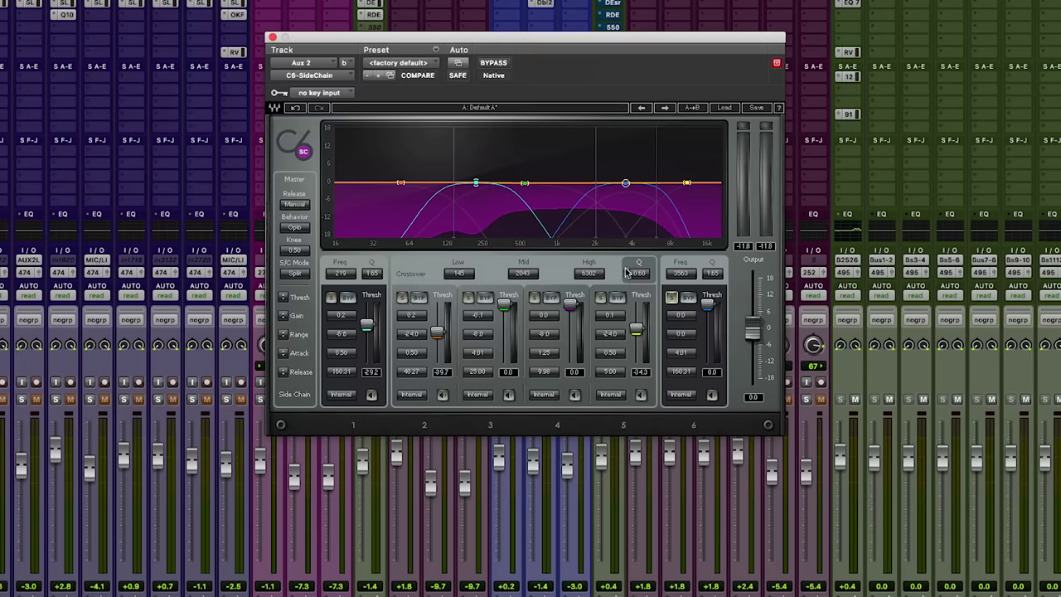
Step: Shift C6 band 6 down to about 1424 Hz, lower its threshold, and unsolo it
{"action": "left_click", "coordinate": [634, 274]}
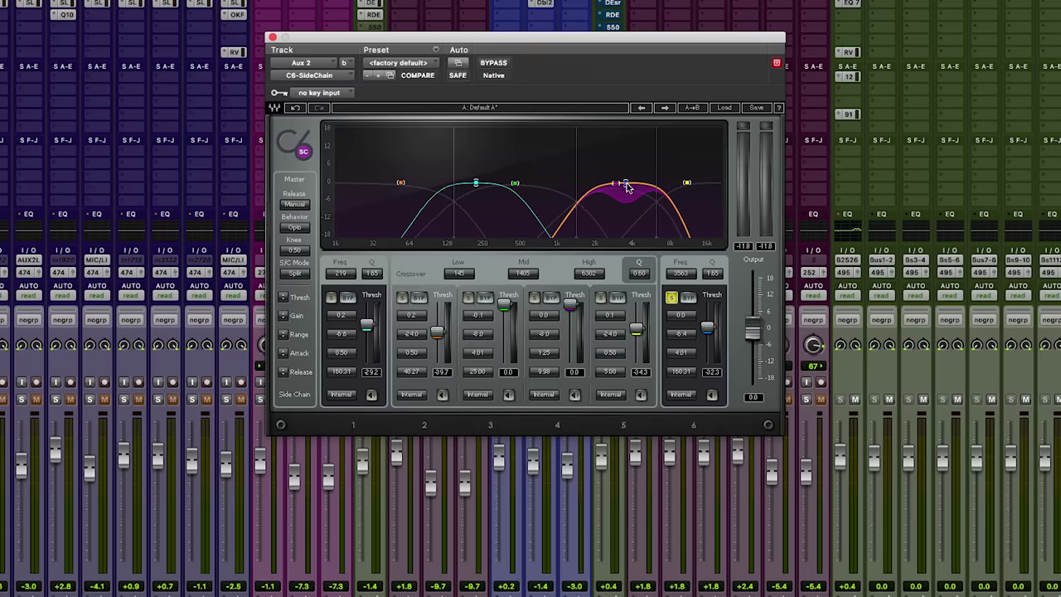
{"action": "mouse_move", "coordinate": [625, 182]}
{"action": "left_mouse_down"}
{"action": "mouse_move", "coordinate": [573, 182]}
{"action": "mouse_move", "coordinate": [630, 182]}
{"action": "mouse_move", "coordinate": [611, 183]}
{"action": "left_mouse_up"}
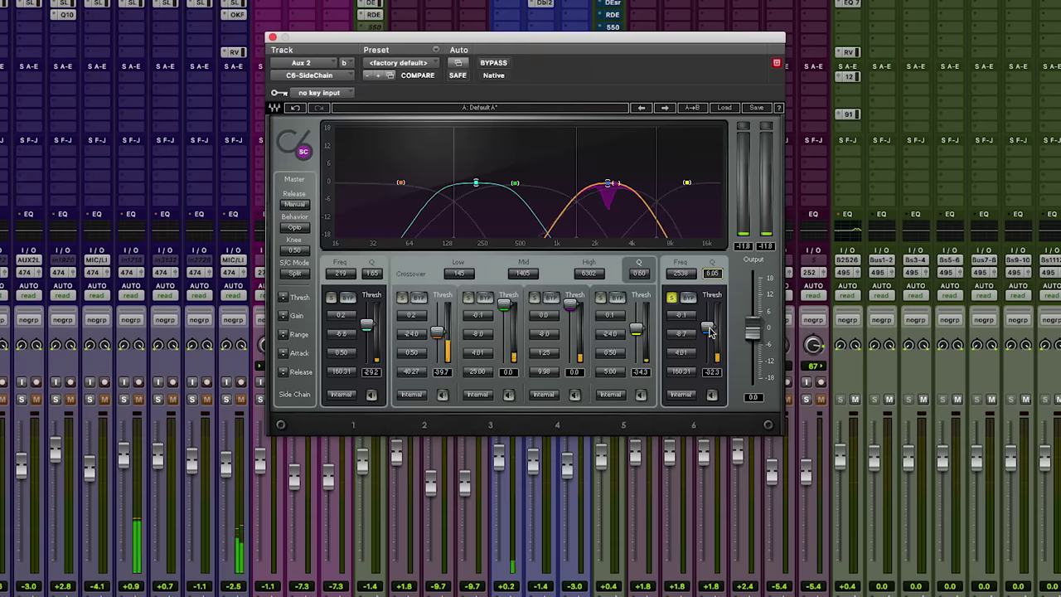
{"action": "left_click_drag", "start_coordinate": [711, 332], "coordinate": [711, 334]}
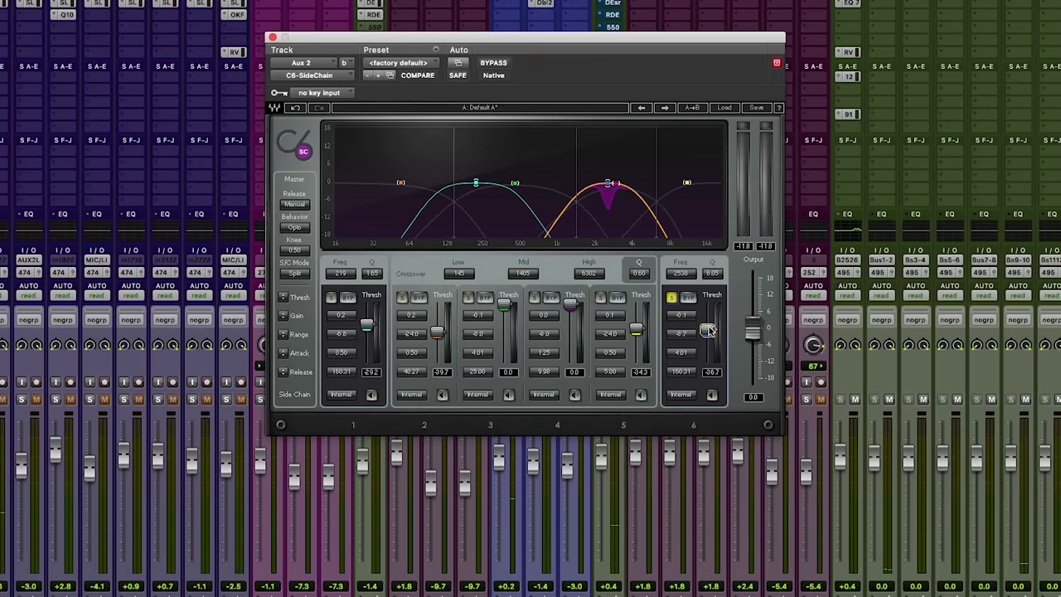
{"action": "left_click", "coordinate": [672, 298]}
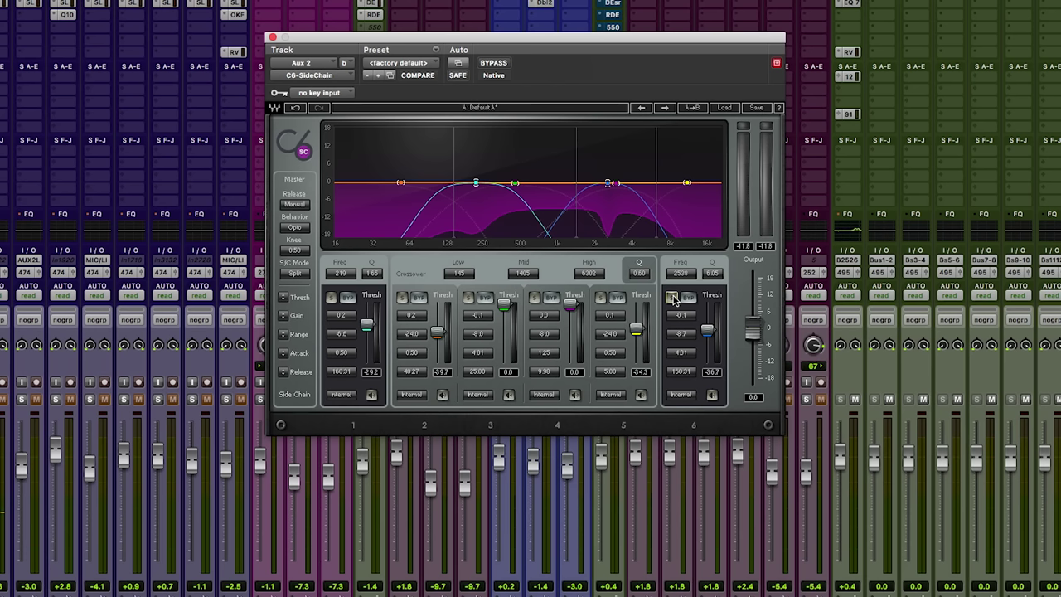
Step: Take the C6 out of bypass and unsolo band 2
{"action": "left_click", "coordinate": [494, 63]}
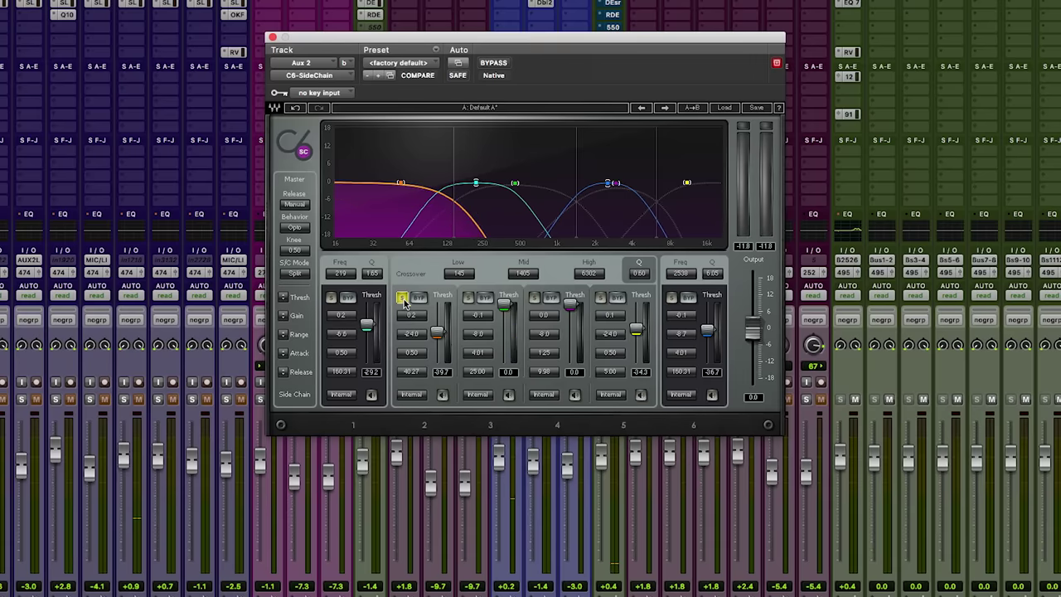
{"action": "left_click", "coordinate": [403, 300]}
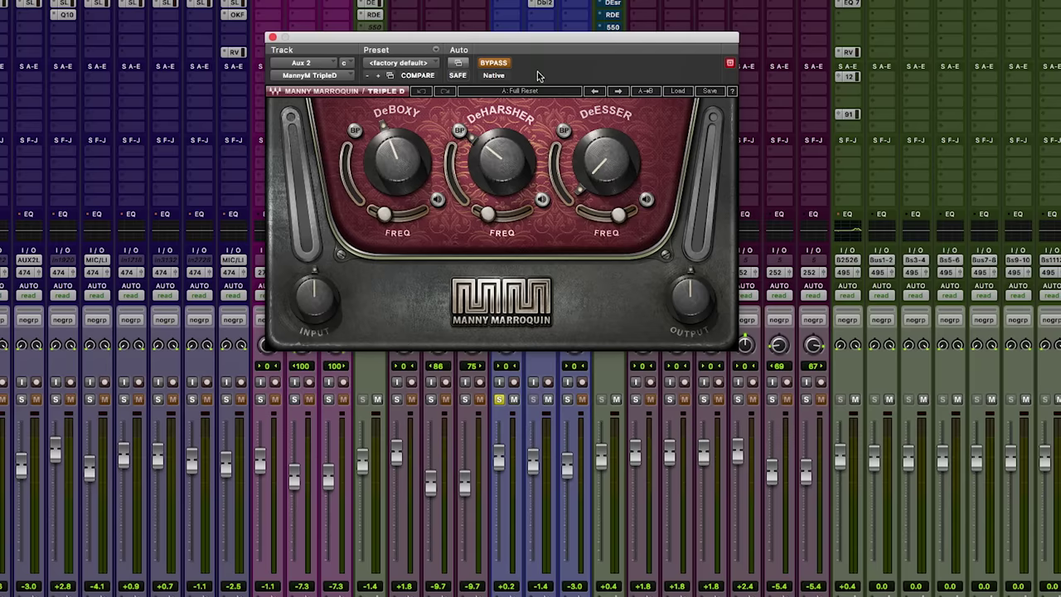
Step: Play the vocal through the Manny Marroquin Triple D on Aux 2
{"action": "key", "text": "space"}
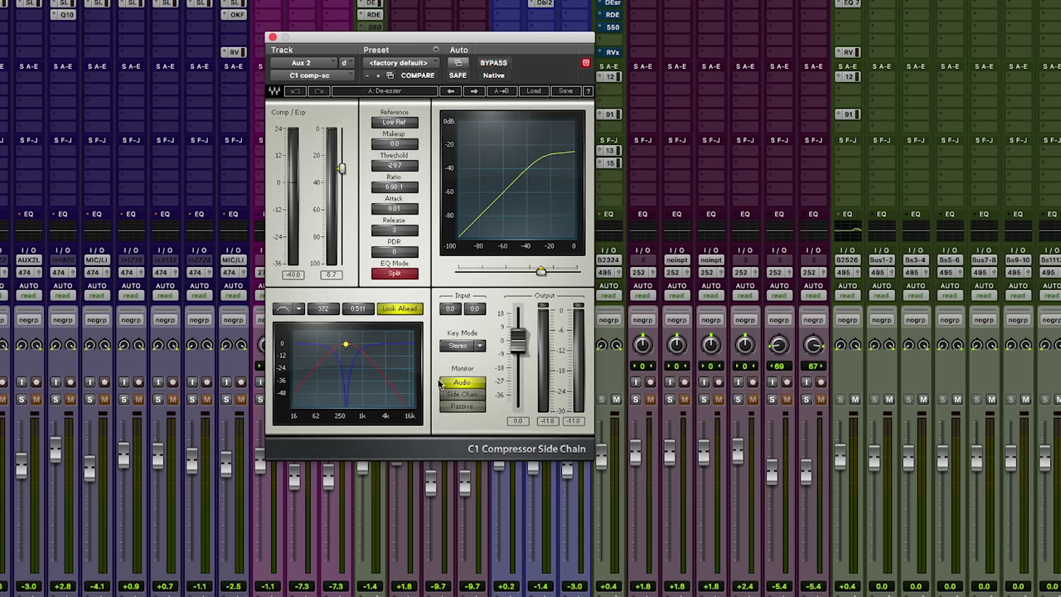
Step: Audition the C1 de-esser's side-chain signal in playback, then return to Monitor Audio and stop
{"action": "left_click", "coordinate": [477, 395]}
{"action": "key", "text": "space"}
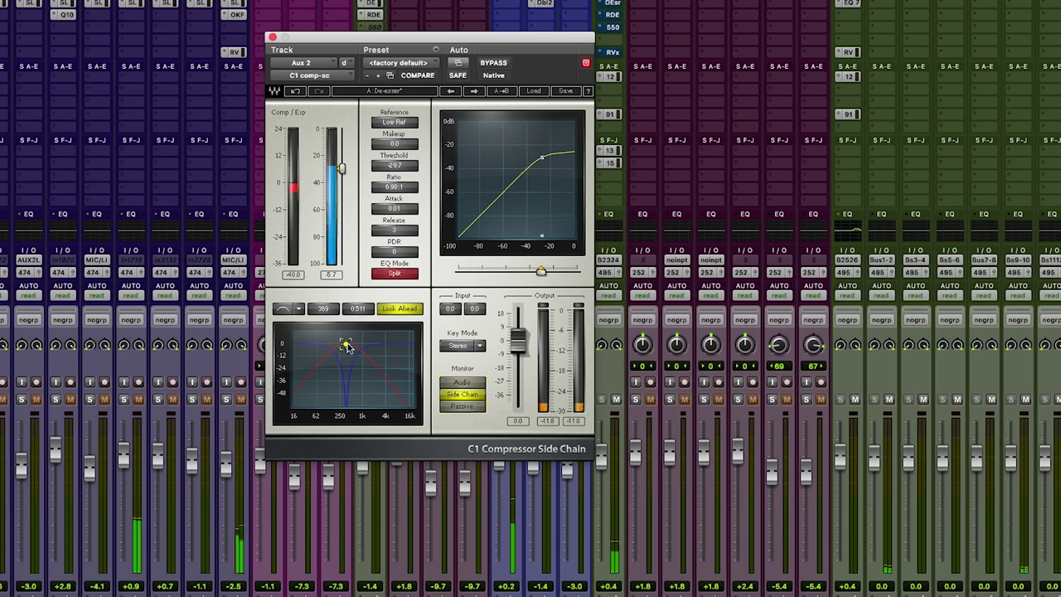
{"action": "left_click", "coordinate": [462, 382]}
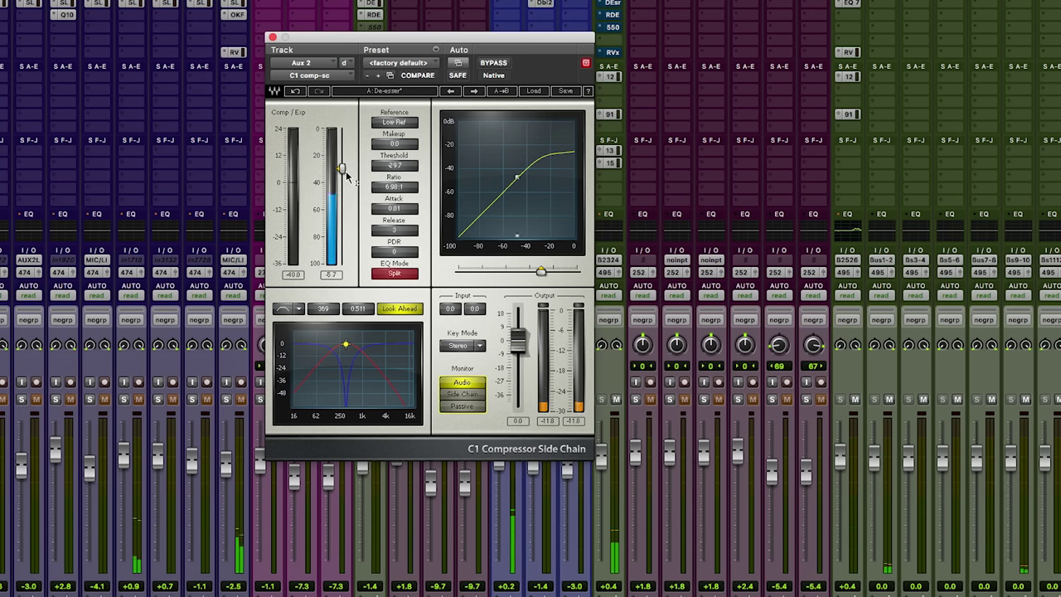
{"action": "key", "text": "space"}
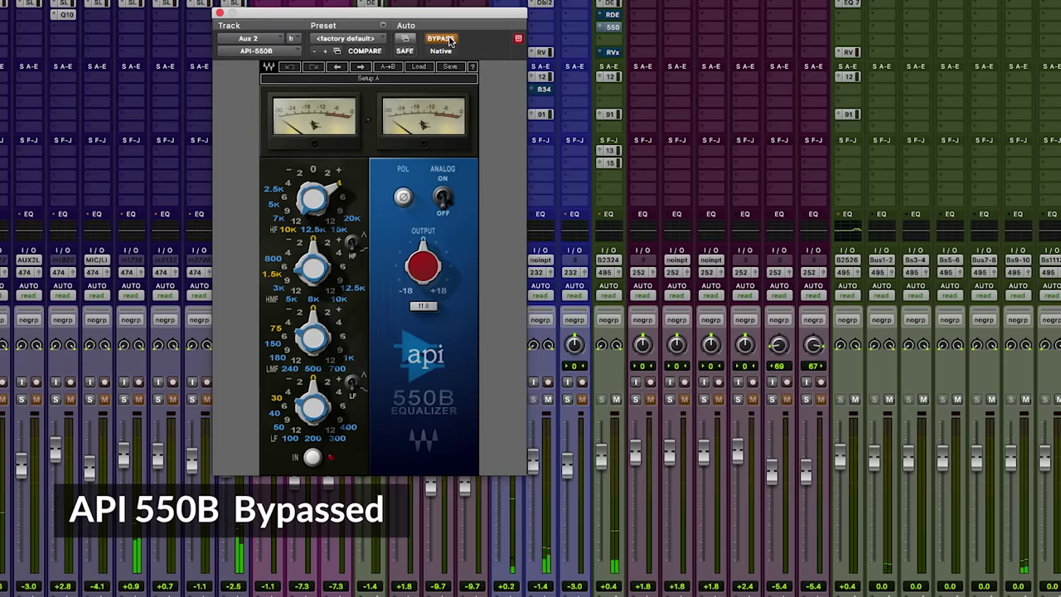
Step: Activate the API-550B and step its top HF boost up to +6
{"action": "left_click", "coordinate": [448, 40]}
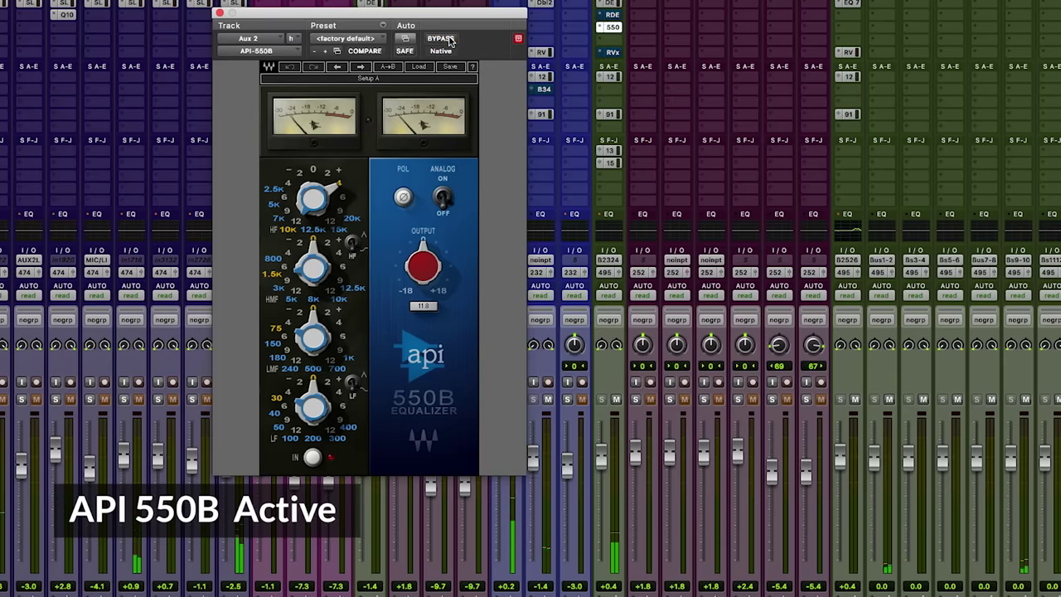
{"action": "left_click", "coordinate": [343, 200]}
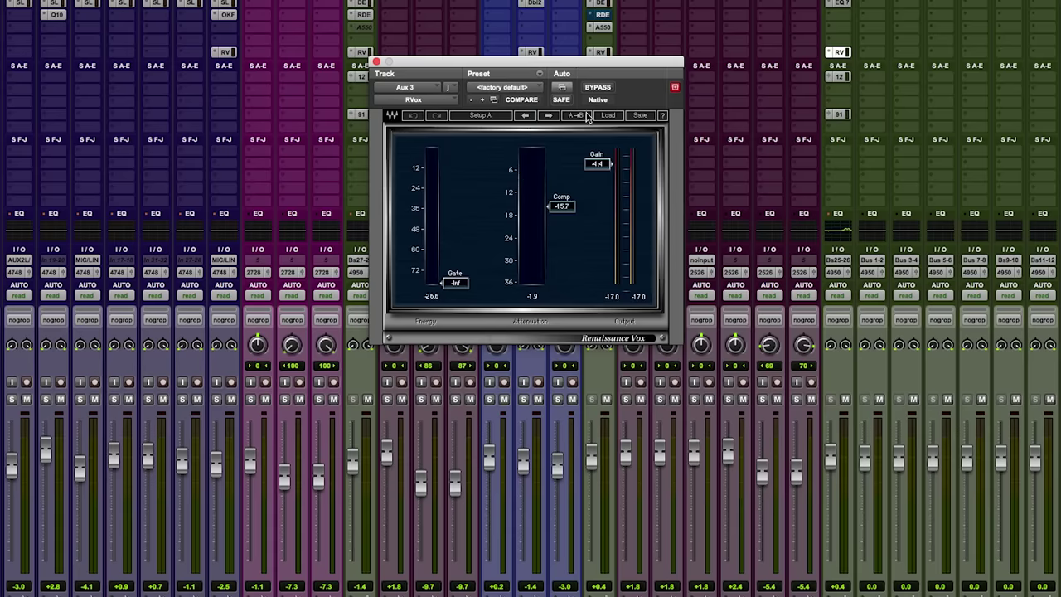
Step: Compare the RVox bypassed and active, then lower its Comp setting to -17.8
{"action": "left_click", "coordinate": [600, 89]}
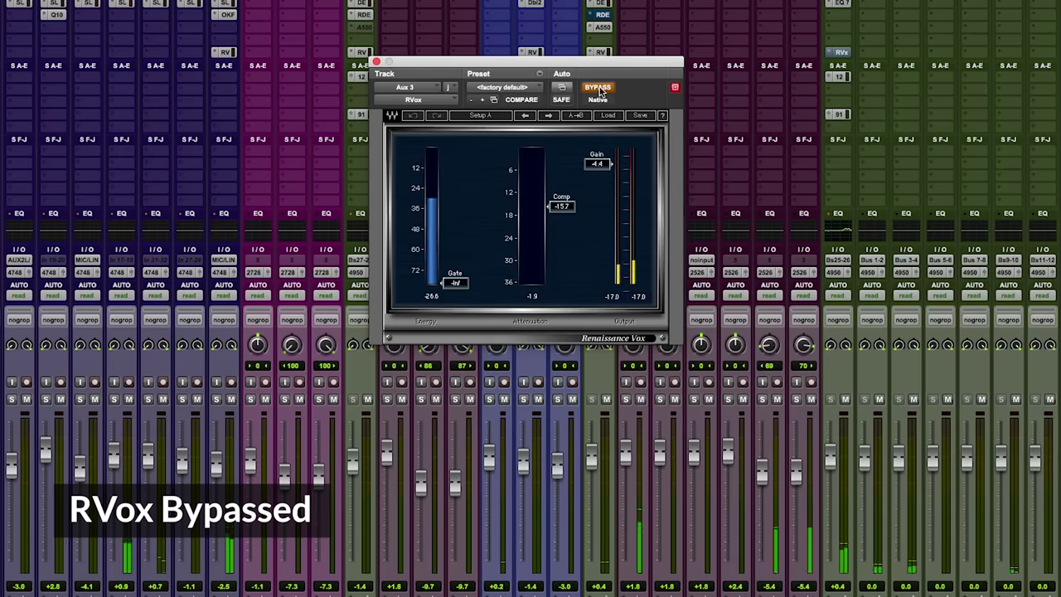
{"action": "left_click", "coordinate": [600, 89]}
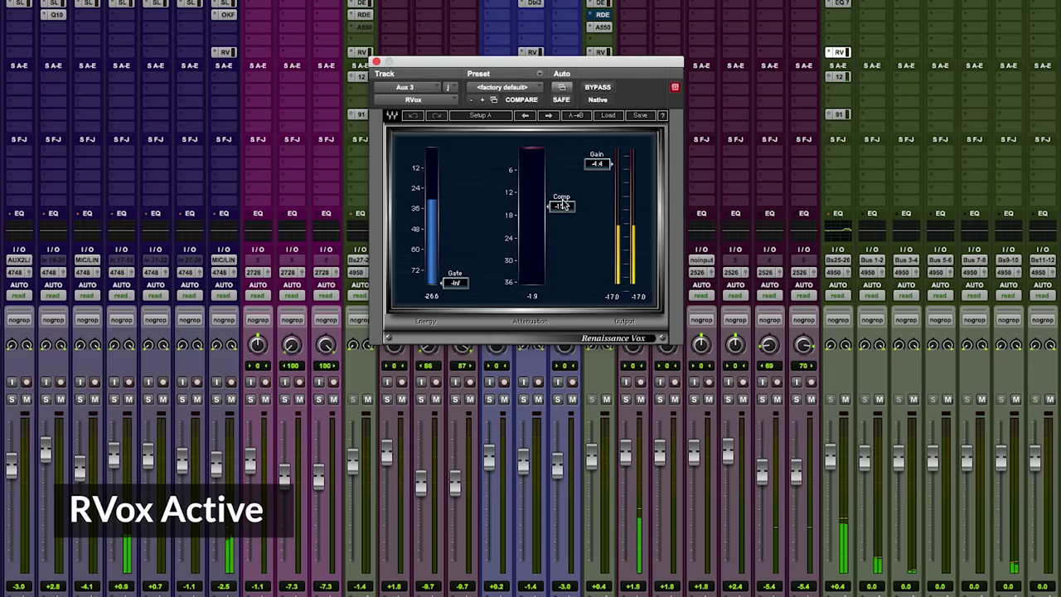
{"action": "left_click_drag", "start_coordinate": [561, 206], "coordinate": [563, 215]}
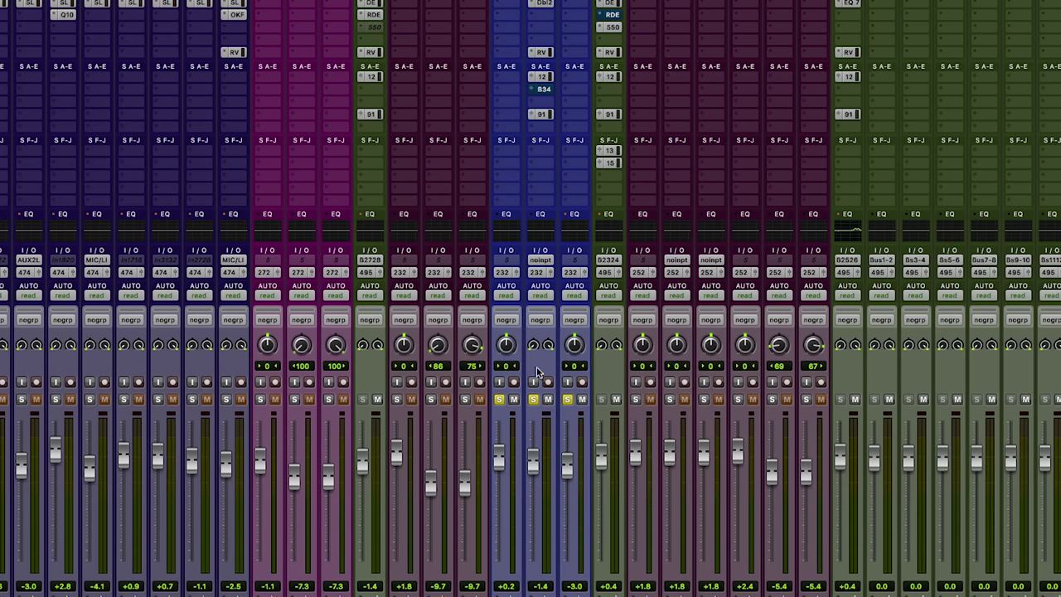
Step: Review the Doubler on the duplicated vocal track V5.dup1.01, then close its window
{"action": "left_click", "coordinate": [541, 4]}
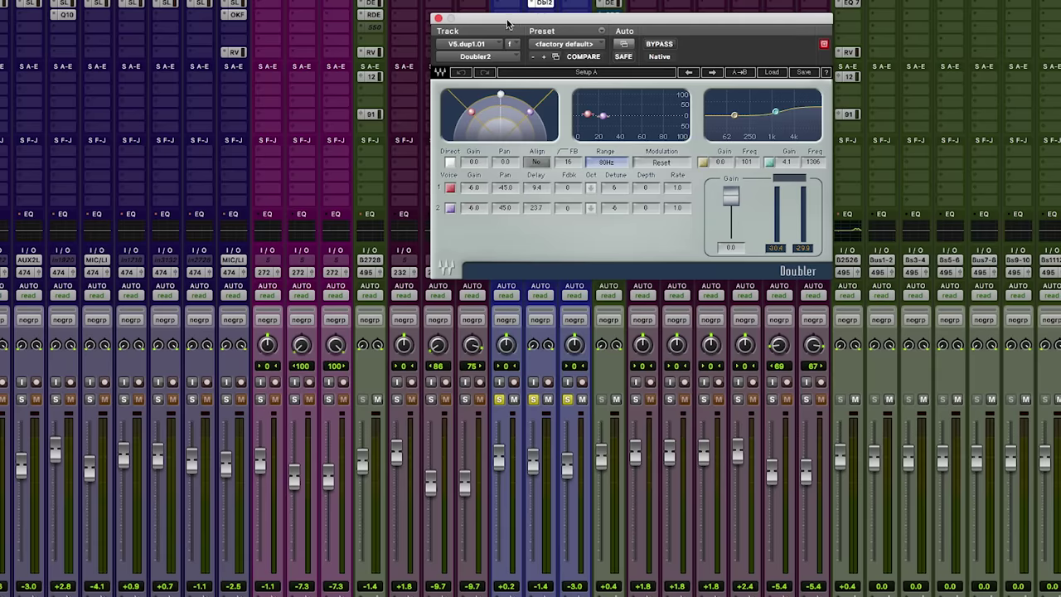
{"action": "left_click", "coordinate": [439, 18]}
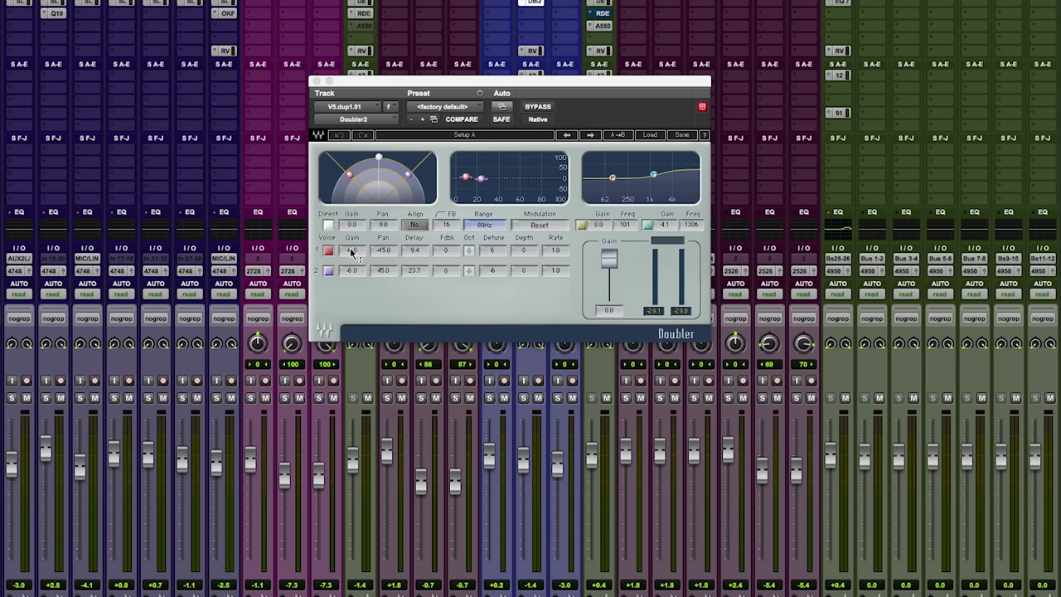
Step: Bring up the Renaissance Vox compressor on the vocal track
{"action": "left_click", "coordinate": [533, 52]}
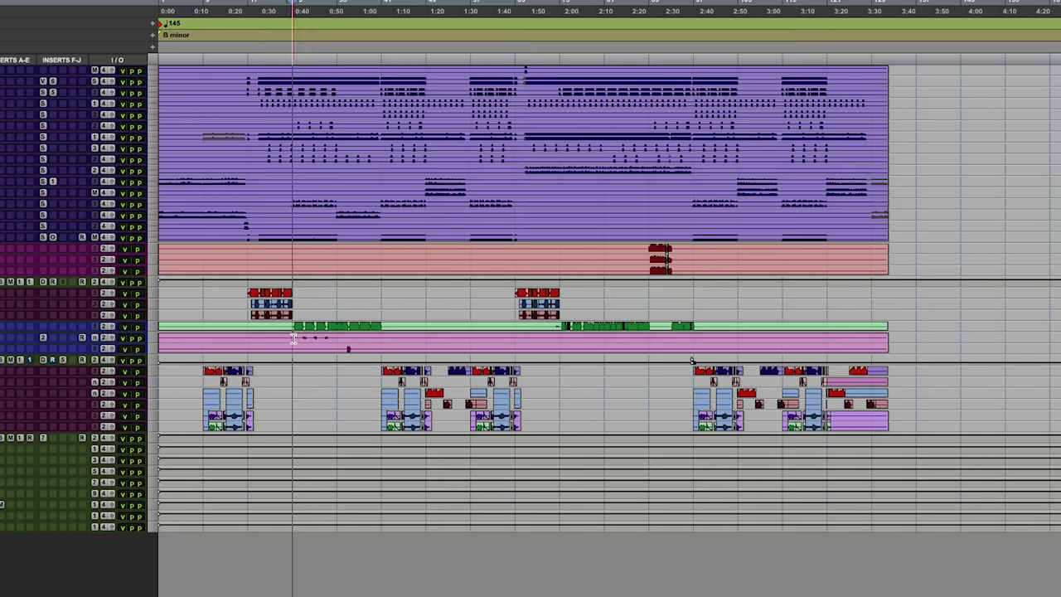
Step: Switch to the Mix window and compare the mix with the lead vocal muted, then unmuted
{"action": "key", "text": "super+equal"}
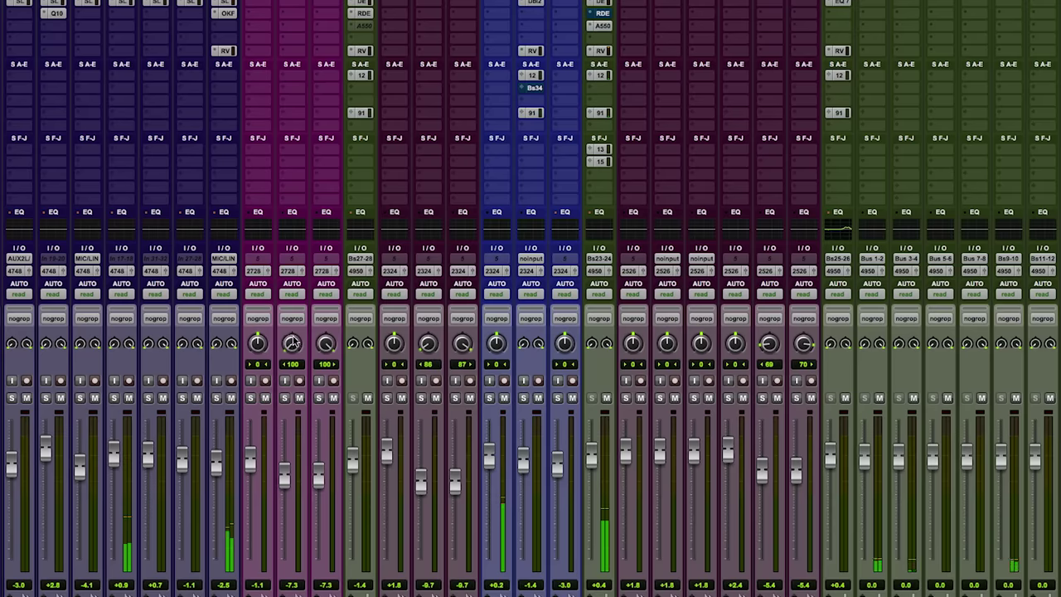
{"action": "left_click", "coordinate": [505, 398]}
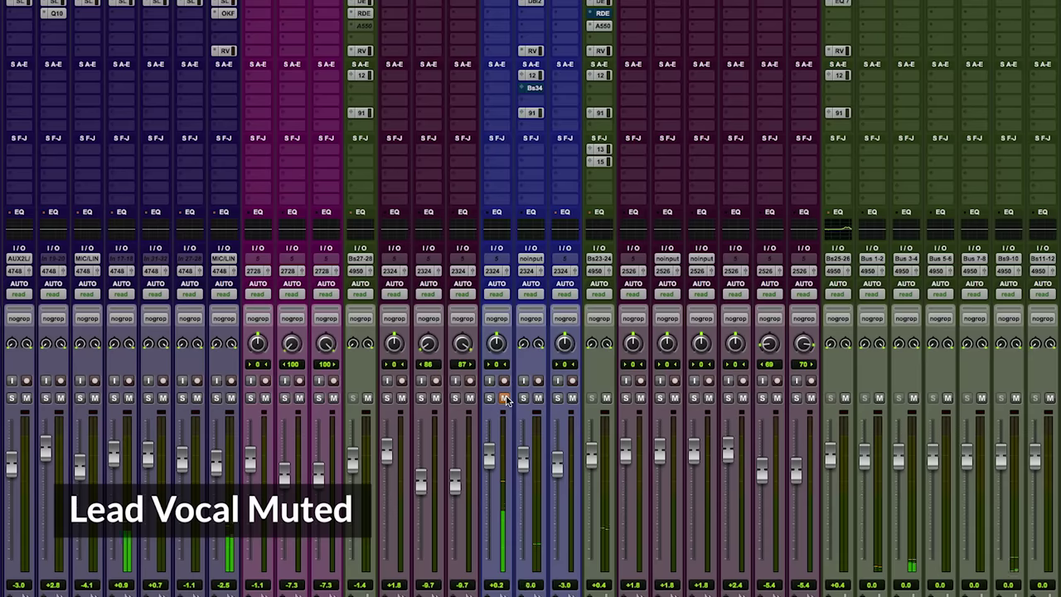
{"action": "left_click", "coordinate": [505, 398]}
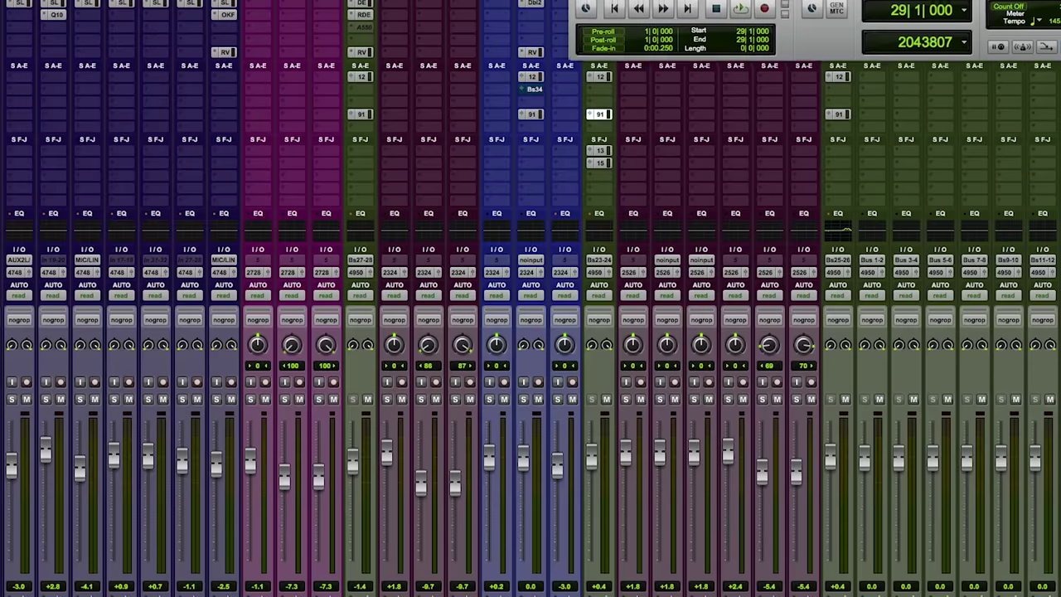
Step: Drag the Aux 12 H-Delay window down to reveal the counters
{"action": "key", "text": "ctrl+equal"}
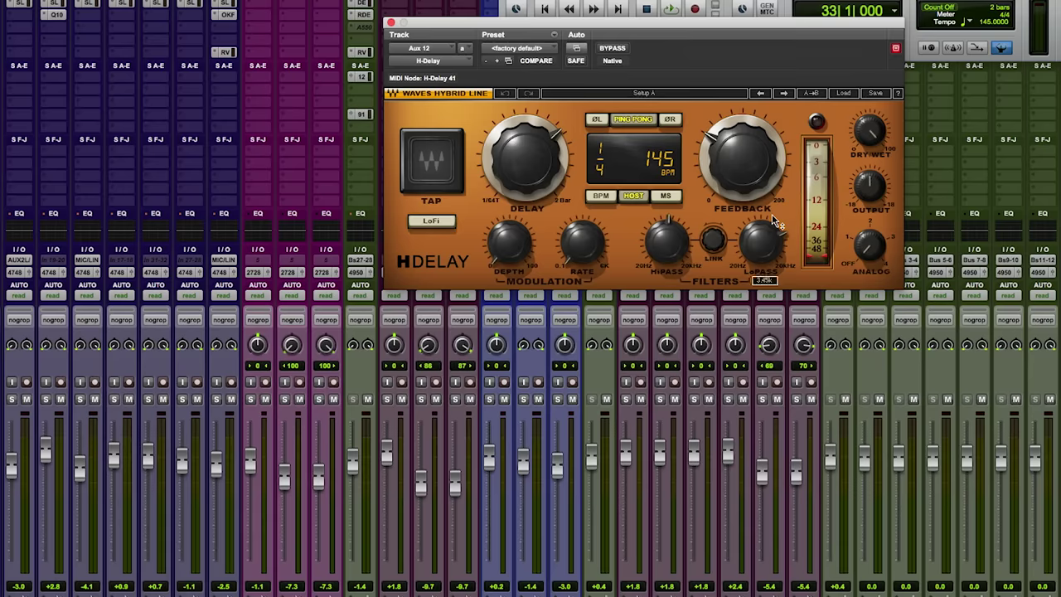
{"action": "left_click_drag", "start_coordinate": [771, 29], "coordinate": [534, 144]}
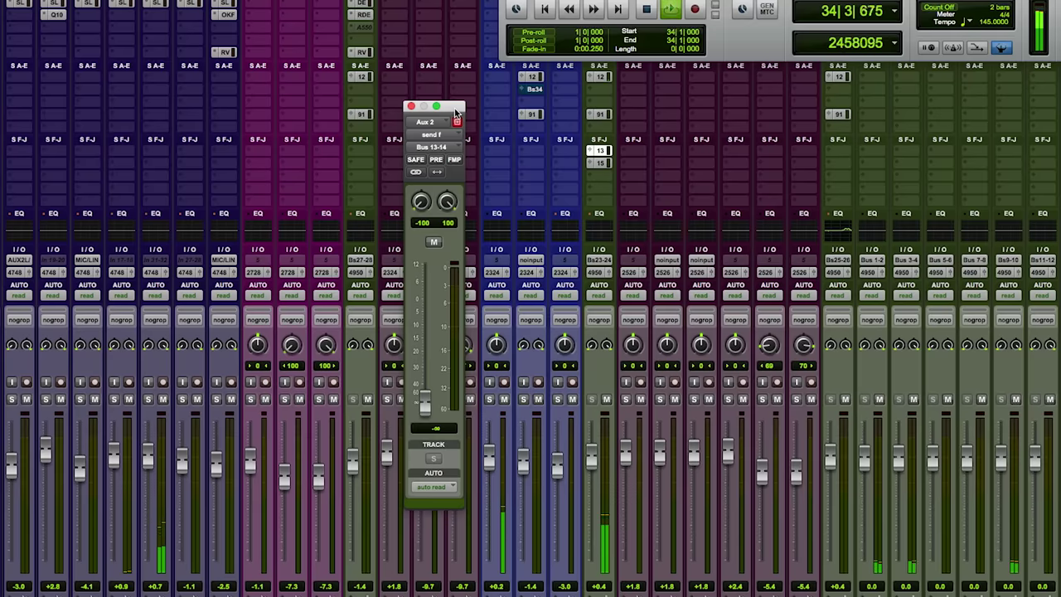
Step: Stop playback and move the Aux 2 send window aside
{"action": "key", "text": "space"}
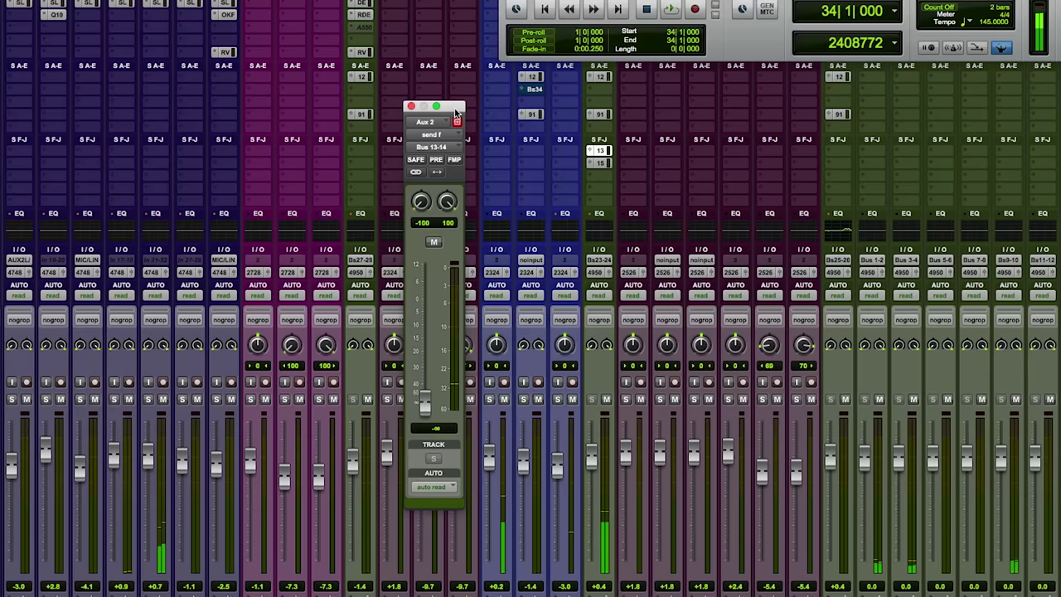
{"action": "mouse_move", "coordinate": [457, 106]}
{"action": "left_mouse_down"}
{"action": "mouse_move", "coordinate": [1049, 108]}
{"action": "mouse_move", "coordinate": [560, 124]}
{"action": "mouse_move", "coordinate": [446, 116]}
{"action": "left_mouse_up"}
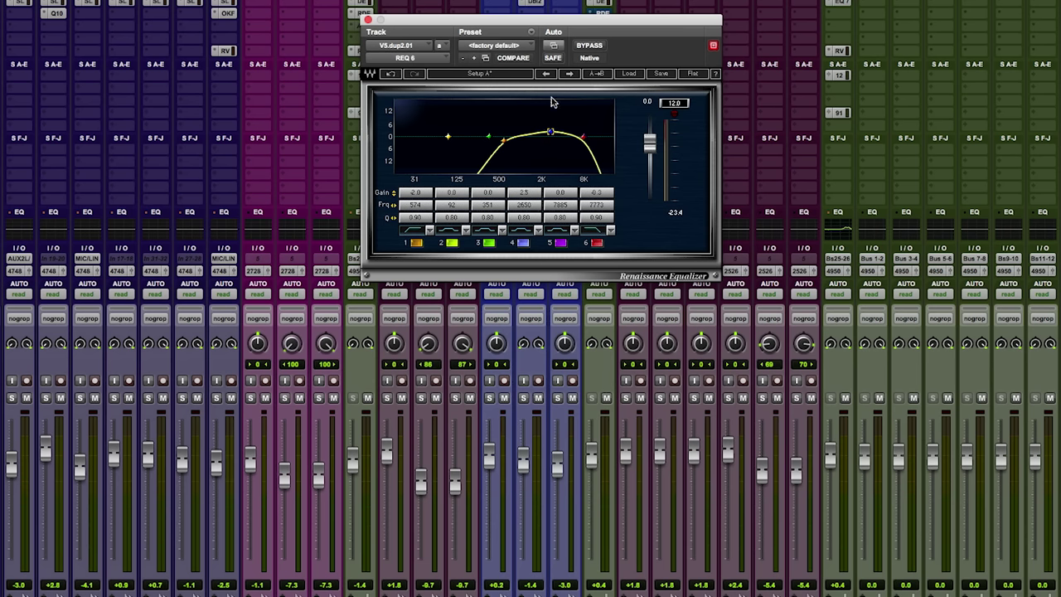
Step: Solo the doubled vocal and compare the REQ bypassed and active
{"action": "left_click", "coordinate": [558, 398]}
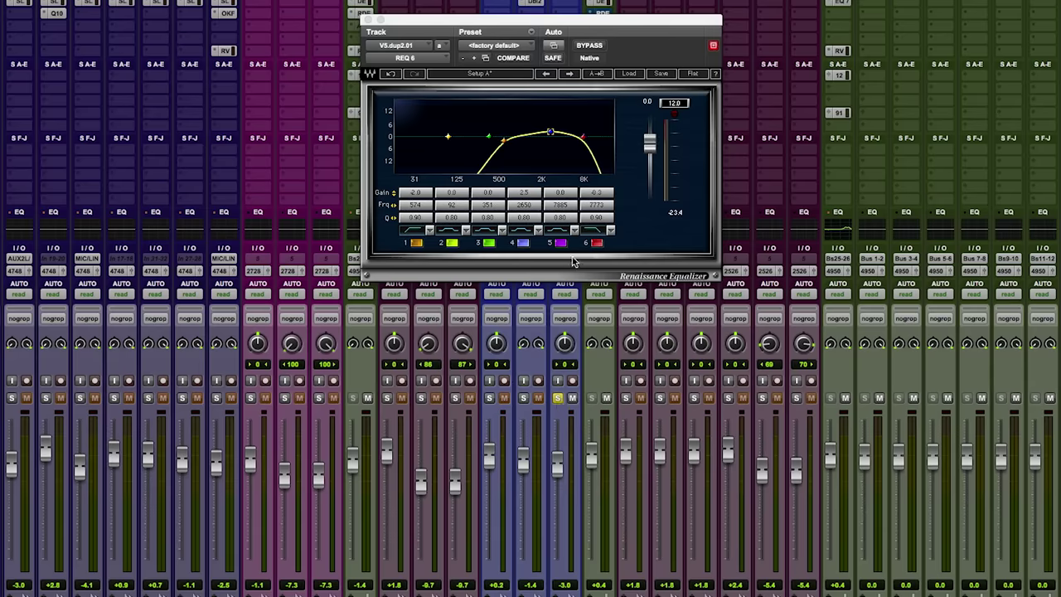
{"action": "left_click", "coordinate": [590, 46]}
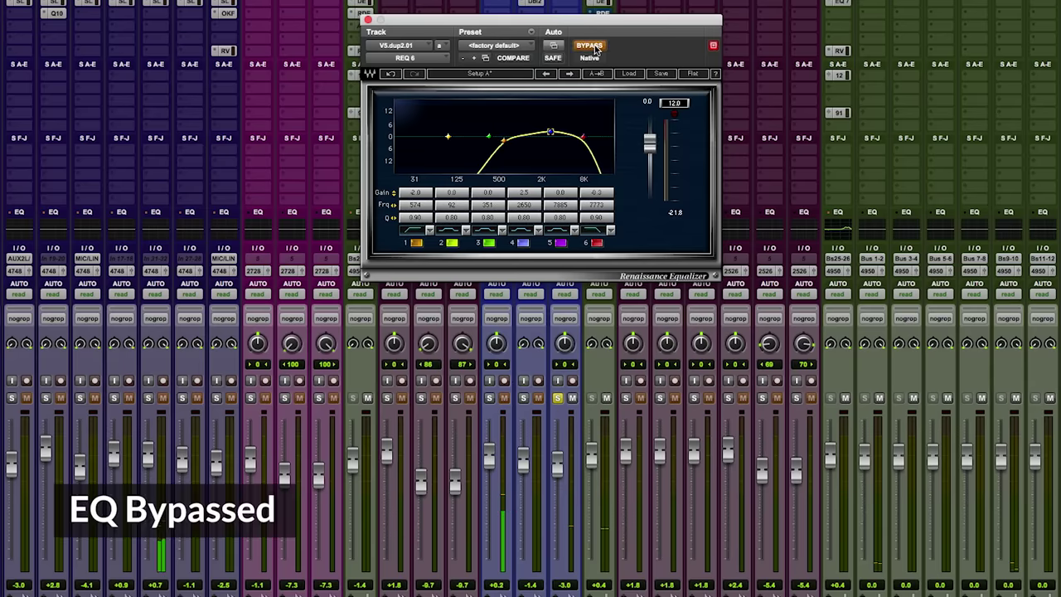
{"action": "left_click", "coordinate": [592, 47]}
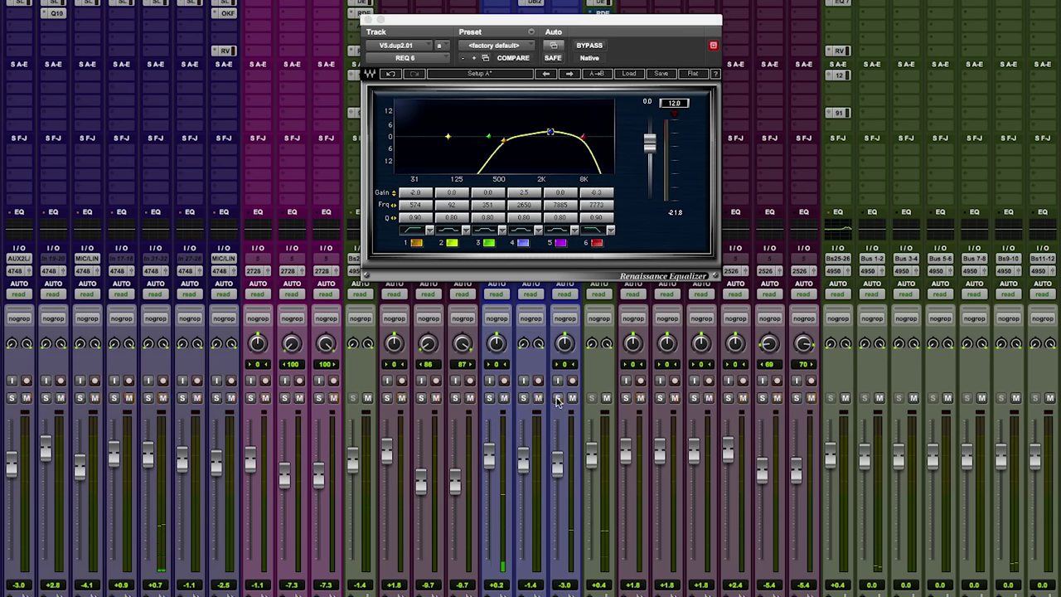
Step: Start playback from a point in the Edit window, then return to the Mix window
{"action": "key", "text": "super+equal"}
{"action": "left_click", "coordinate": [421, 352]}
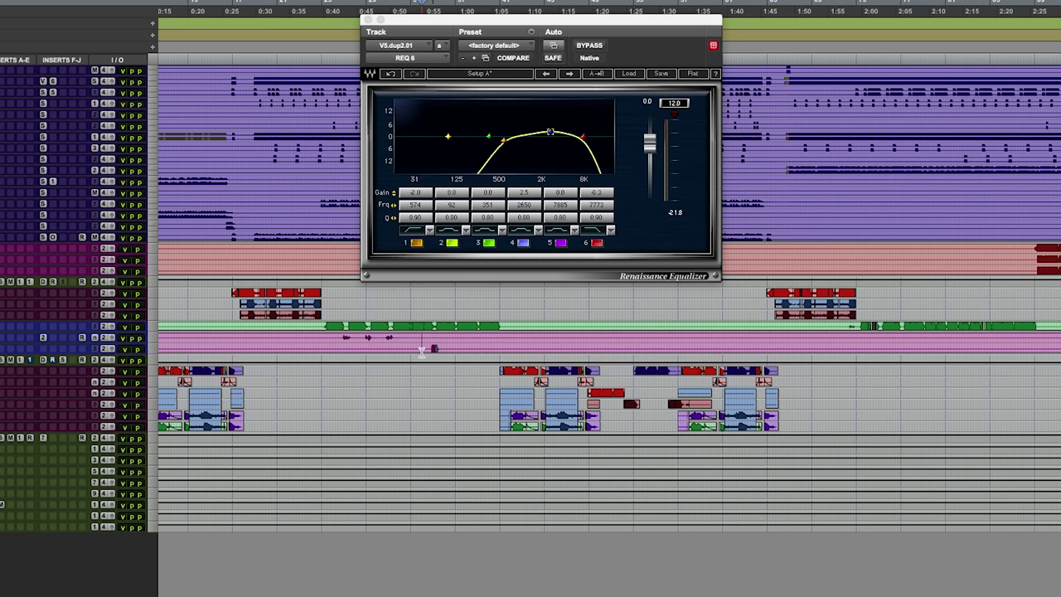
{"action": "key", "text": "super+equal"}
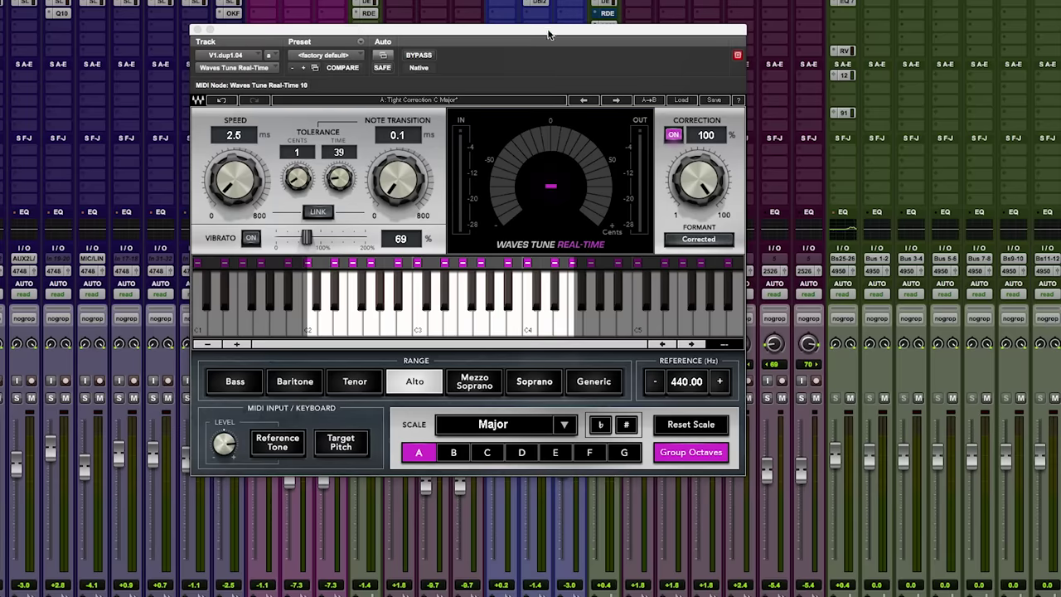
Step: Reposition the Waves Tune Real-Time window, then set Speed to 0.5 ms and Correction to 22%
{"action": "left_click_drag", "start_coordinate": [548, 34], "coordinate": [695, 0]}
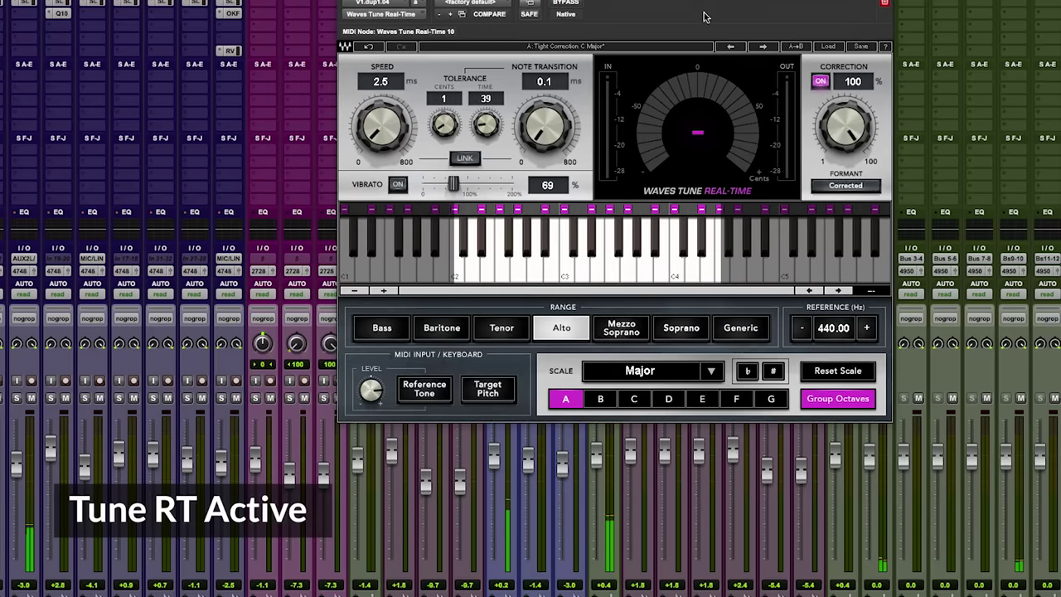
{"action": "left_click_drag", "start_coordinate": [694, 0], "coordinate": [604, 23]}
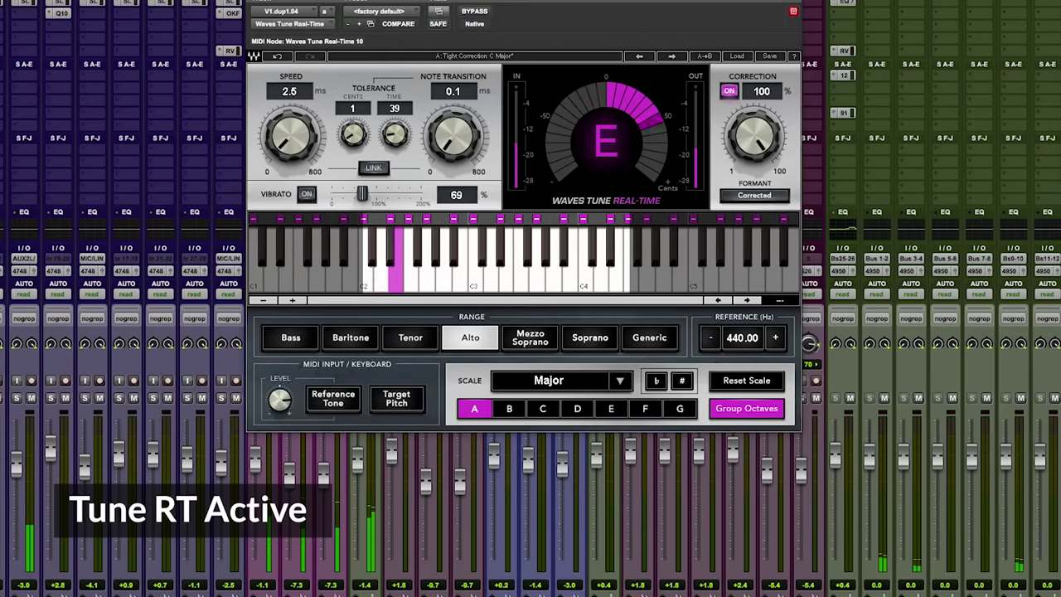
{"action": "key", "text": "ctrl+equal"}
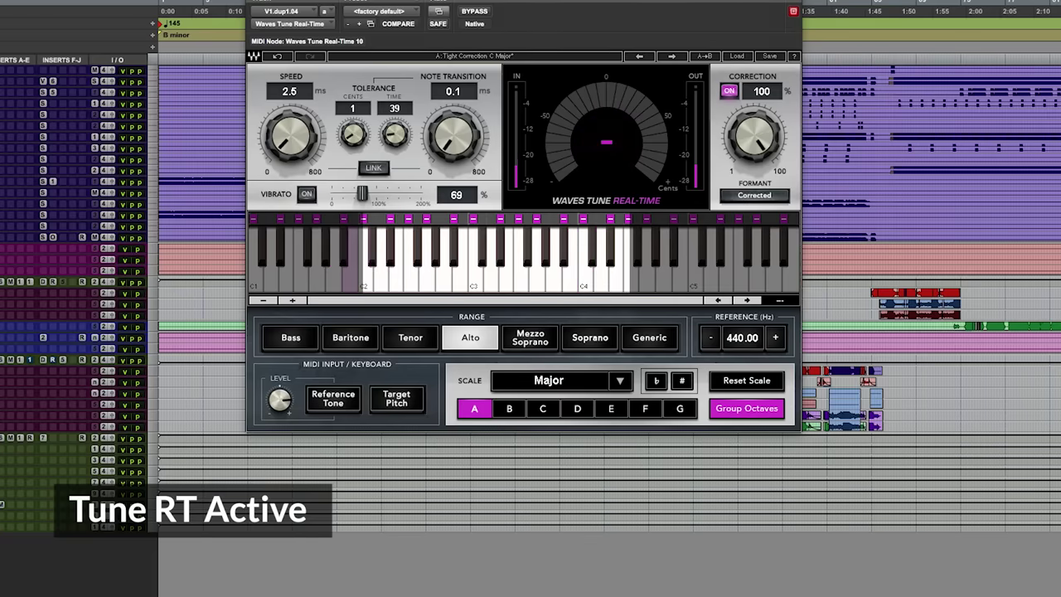
{"action": "key", "text": "ctrl+equal"}
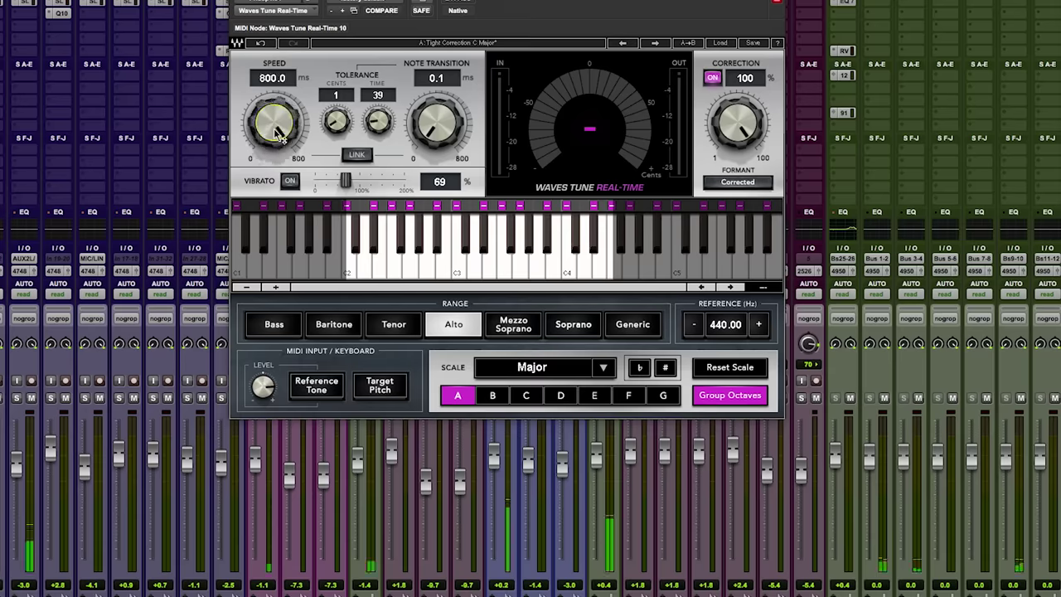
{"action": "left_click_drag", "start_coordinate": [278, 132], "coordinate": [277, 199]}
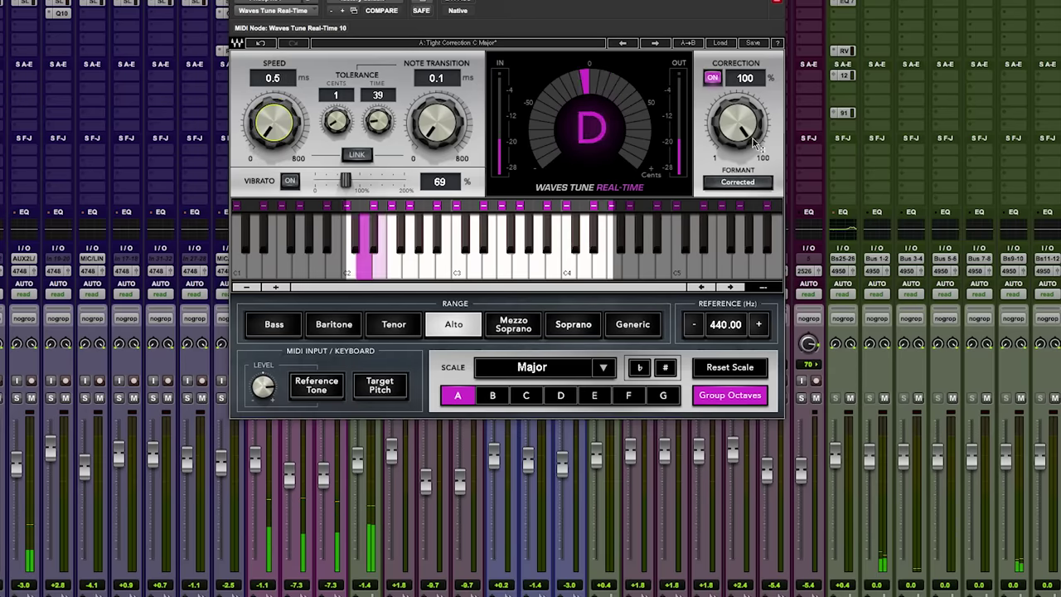
{"action": "left_click_drag", "start_coordinate": [757, 145], "coordinate": [756, 192]}
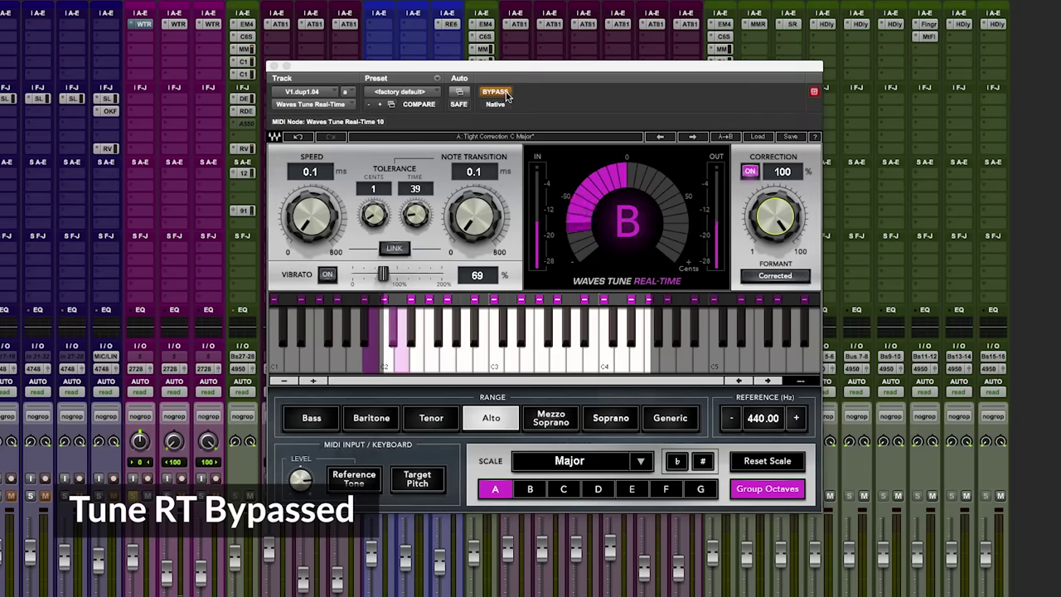
Step: Take Waves Tune Real-Time out of bypass and move its window higher
{"action": "left_click", "coordinate": [495, 92]}
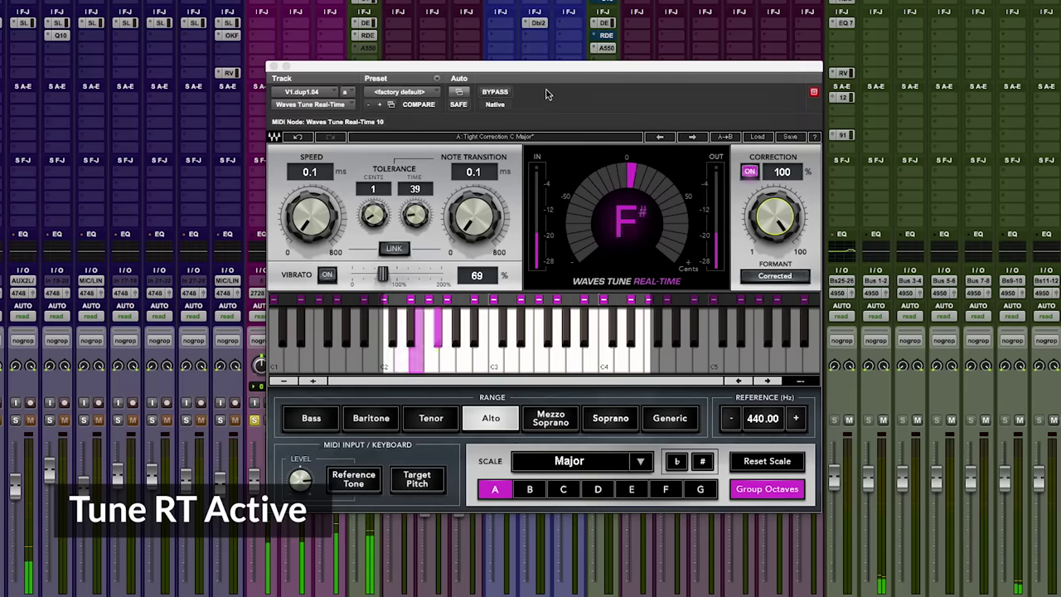
{"action": "left_click_drag", "start_coordinate": [551, 66], "coordinate": [552, 0]}
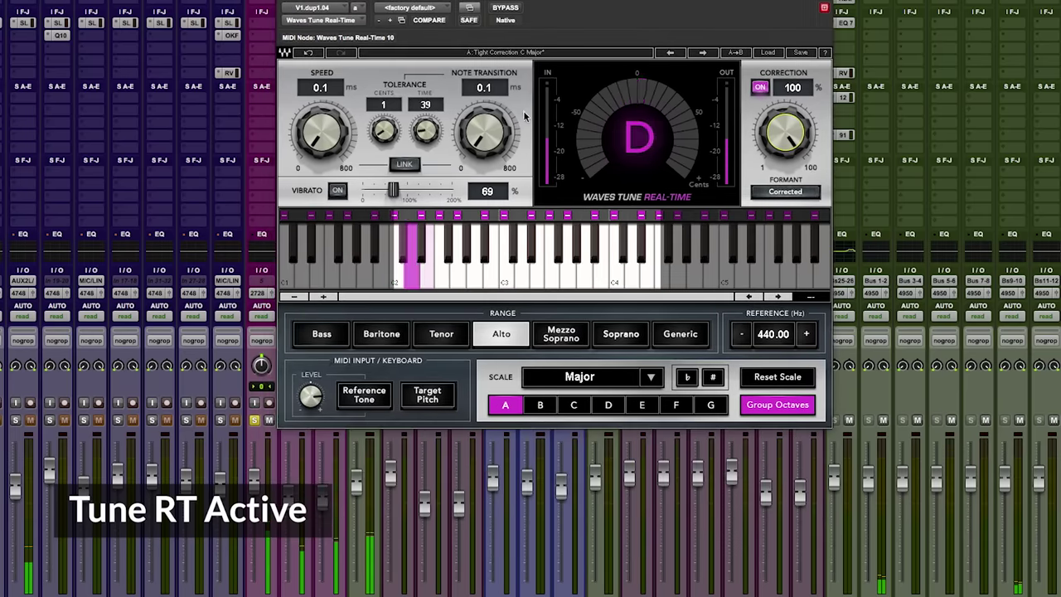